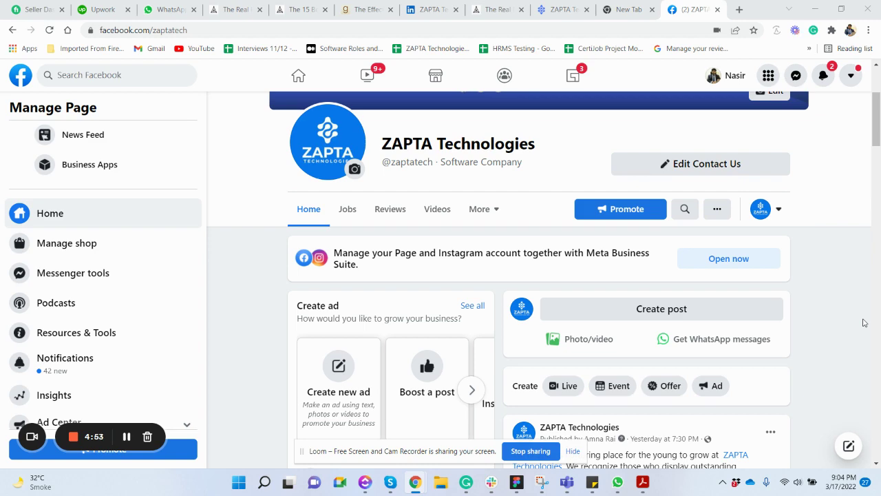
# Go from the ZAPTA Technologies Facebook page to the Meta Business Suite planner and open Ads Manager from its full tool list.
pyautogui.click(678, 314)
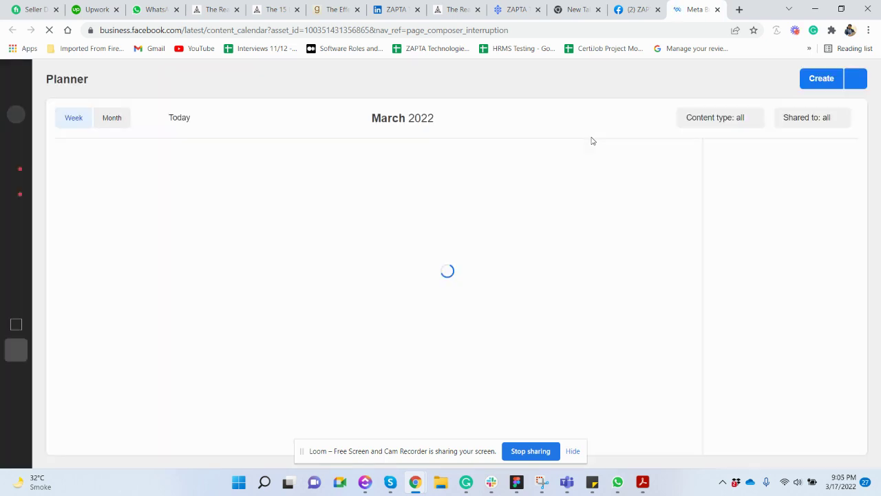
pyautogui.moveTo(16, 350)
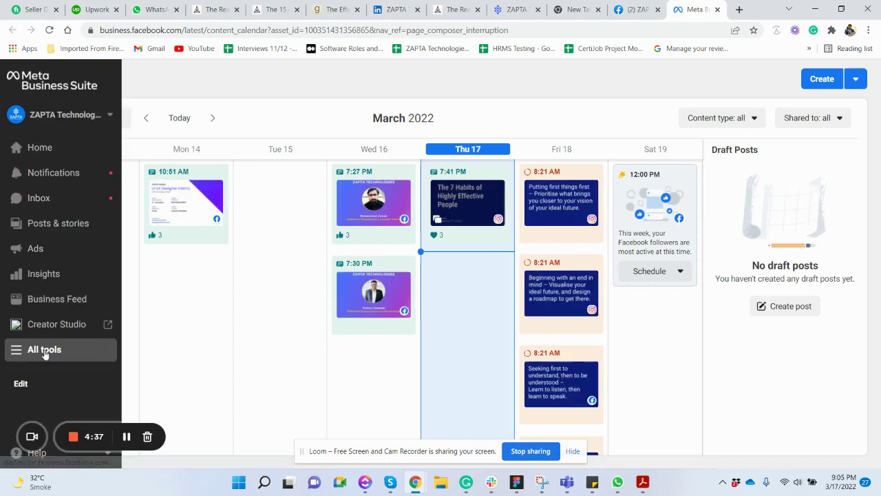
pyautogui.click(44, 350)
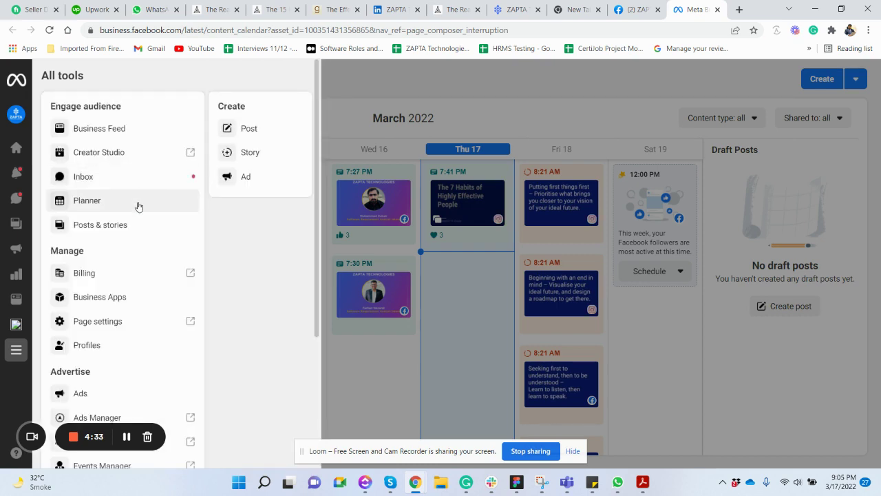
pyautogui.scroll(-3, 115, 312)
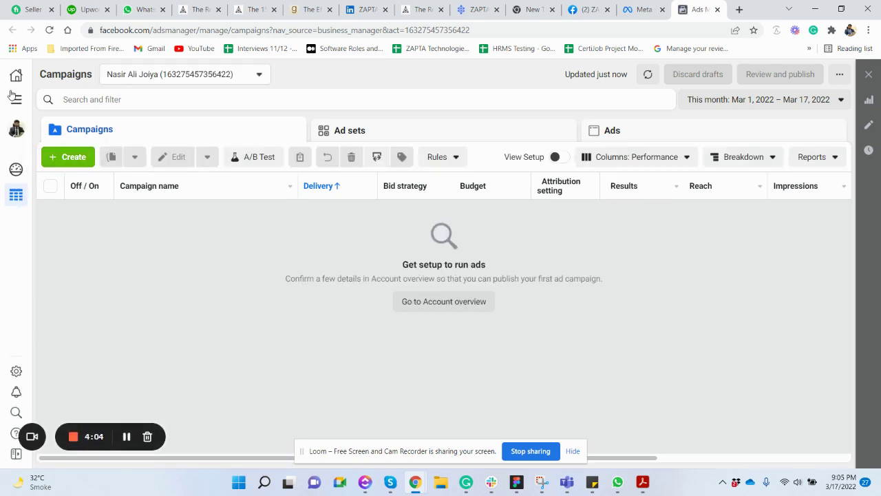
# Open the Page posts tool from the Engage customers group of the Ads Manager tools.
pyautogui.click(15, 98)
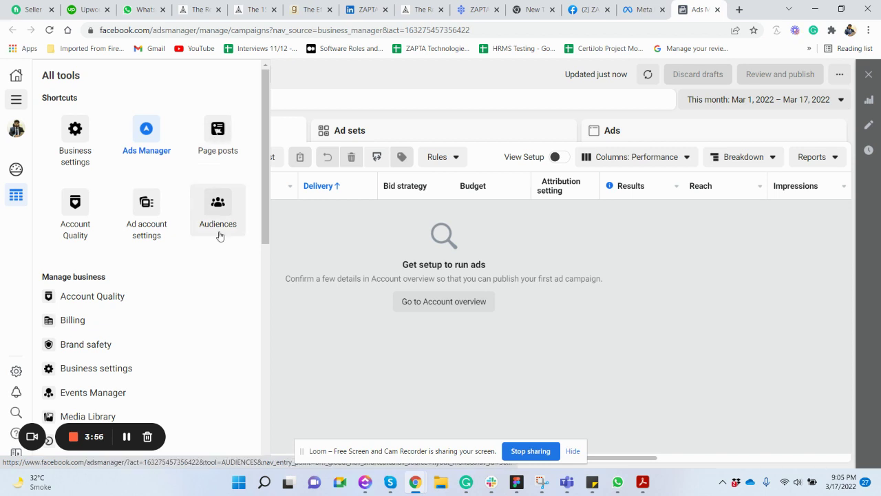
pyautogui.scroll(-3, 217, 258)
pyautogui.scroll(-5, 217, 260)
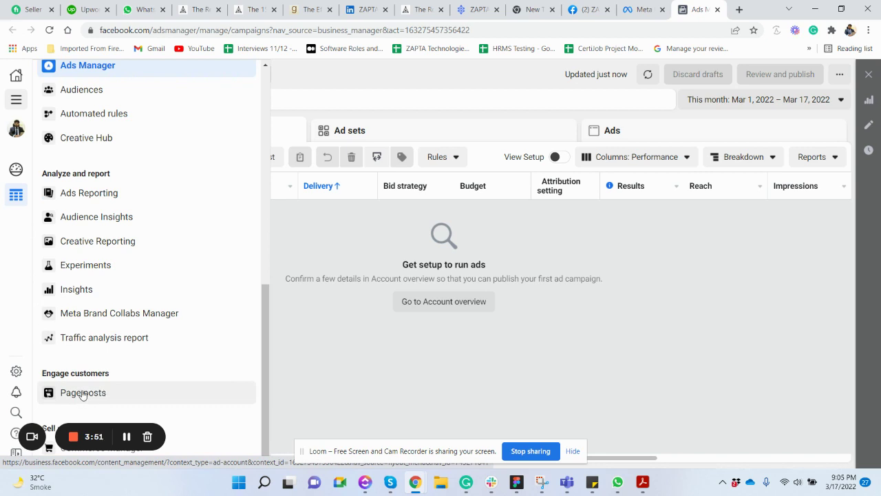
pyautogui.click(85, 393)
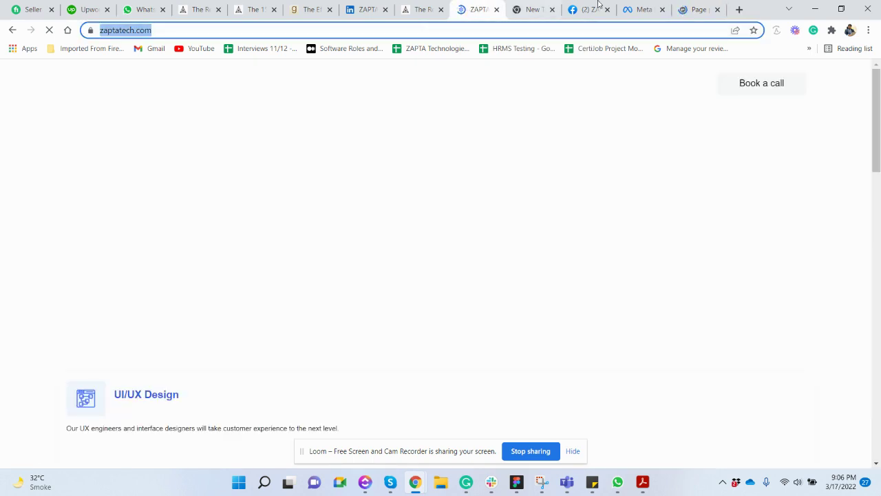
# Return to Page posts and switch the managed page to ZAPTA Technologies.
pyautogui.click(698, 8)
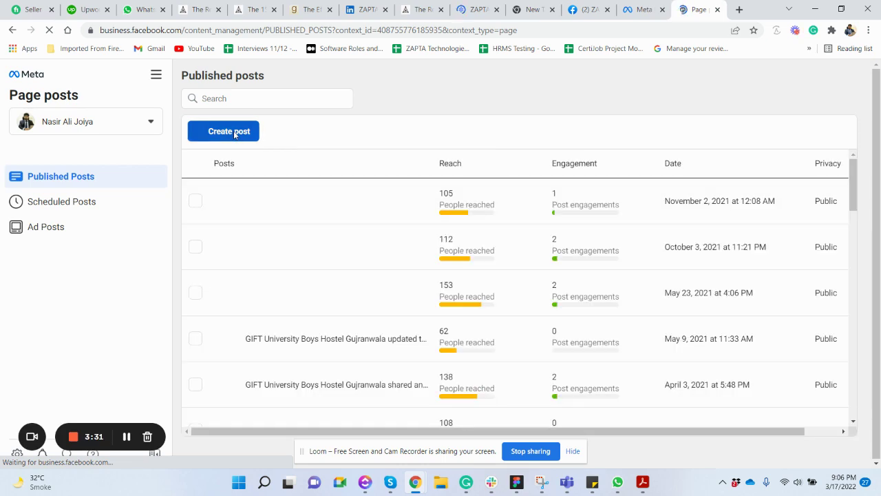
pyautogui.click(234, 135)
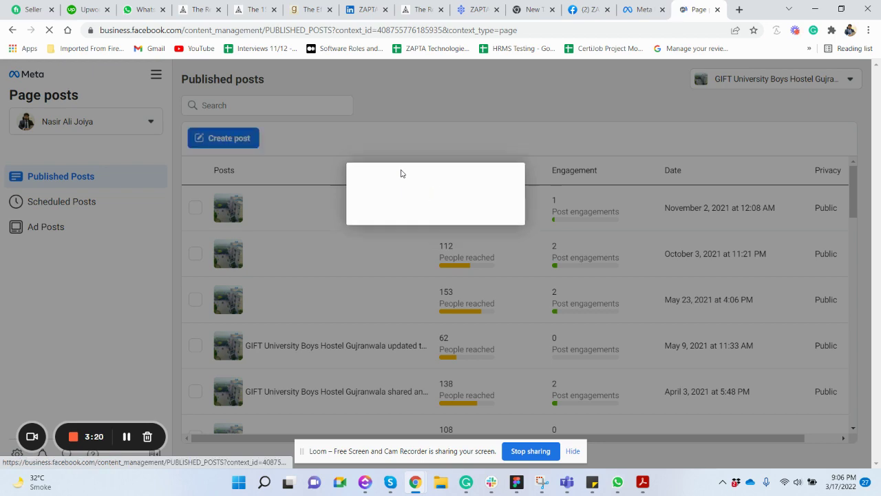
pyautogui.click(627, 101)
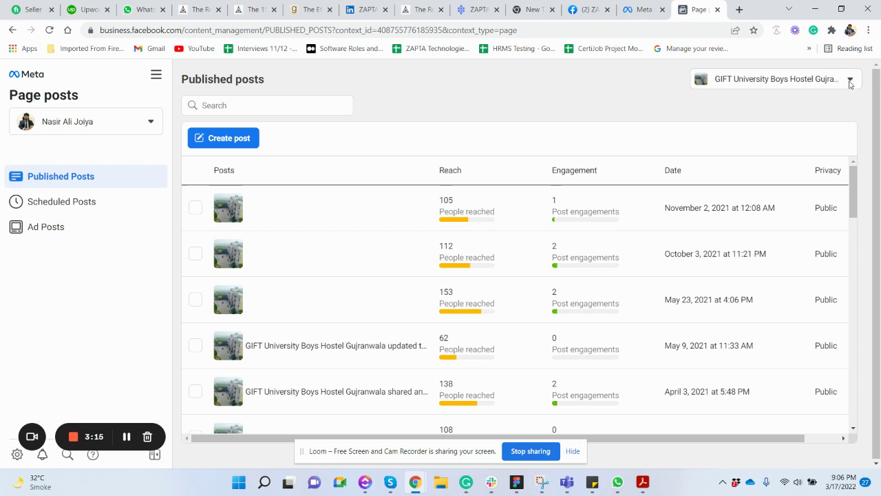
pyautogui.click(851, 81)
pyautogui.click(760, 298)
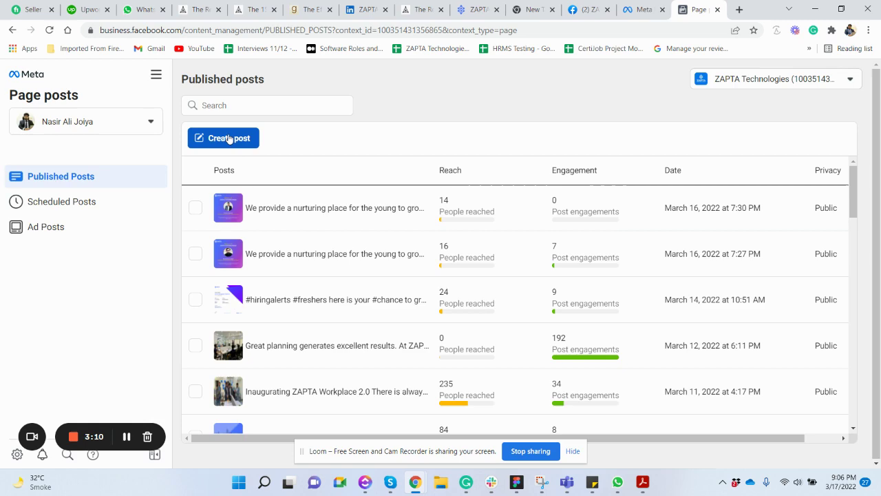
pyautogui.click(229, 139)
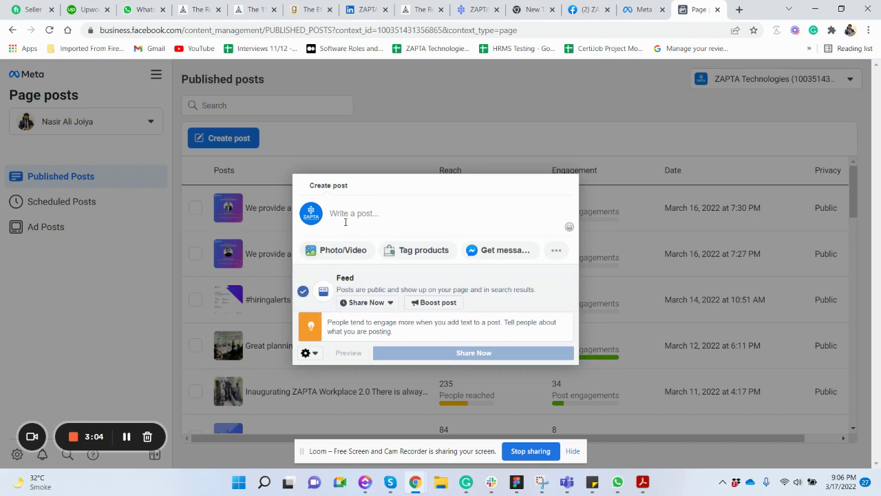
pyautogui.click(339, 252)
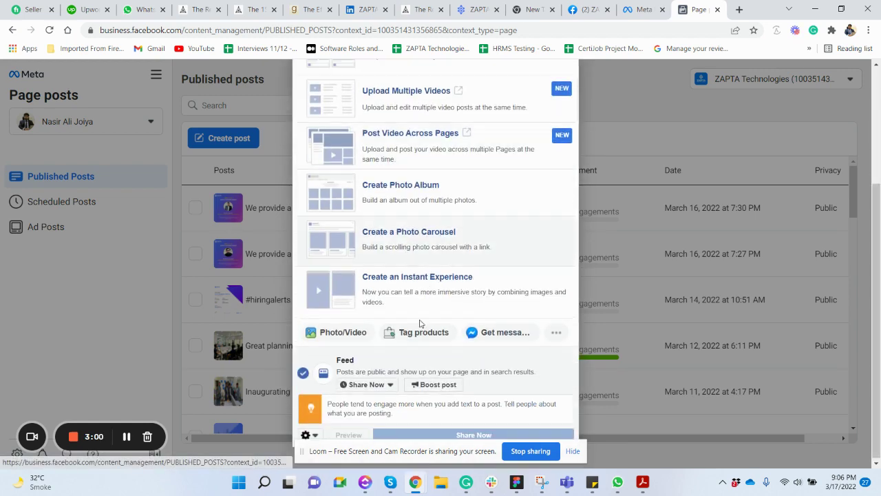
pyautogui.click(404, 243)
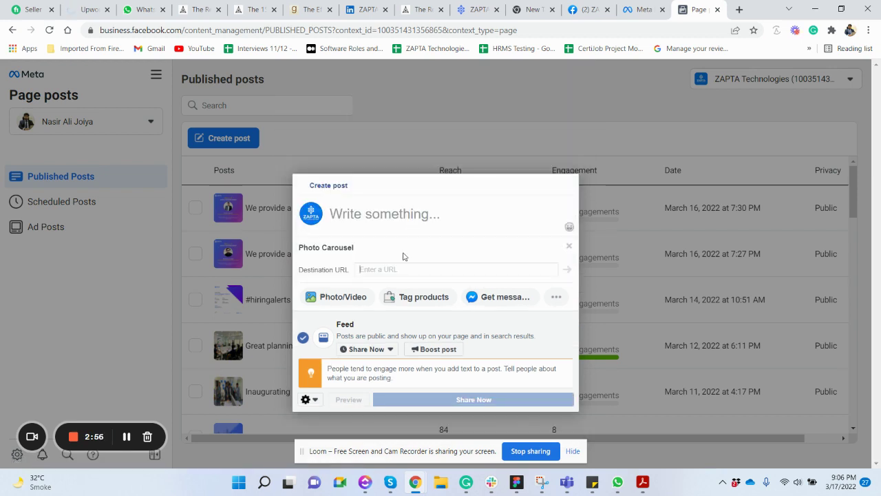
pyautogui.write('https://zaptatech.com/')
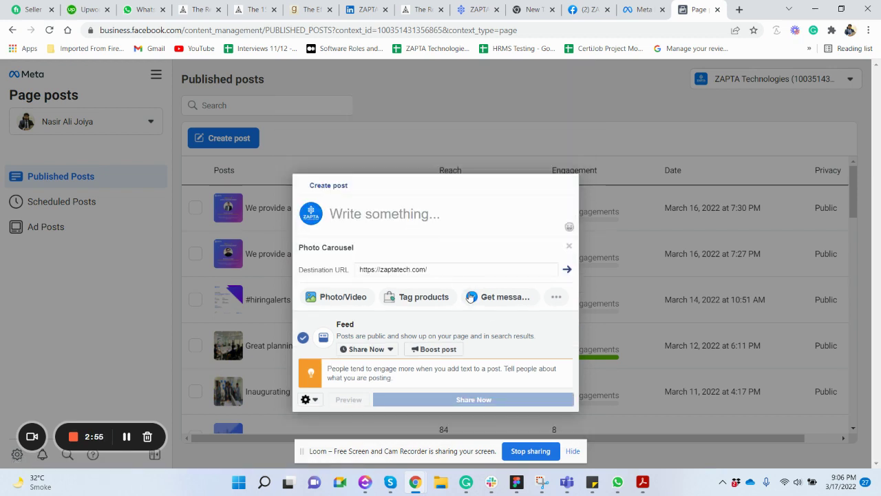
pyautogui.click(568, 270)
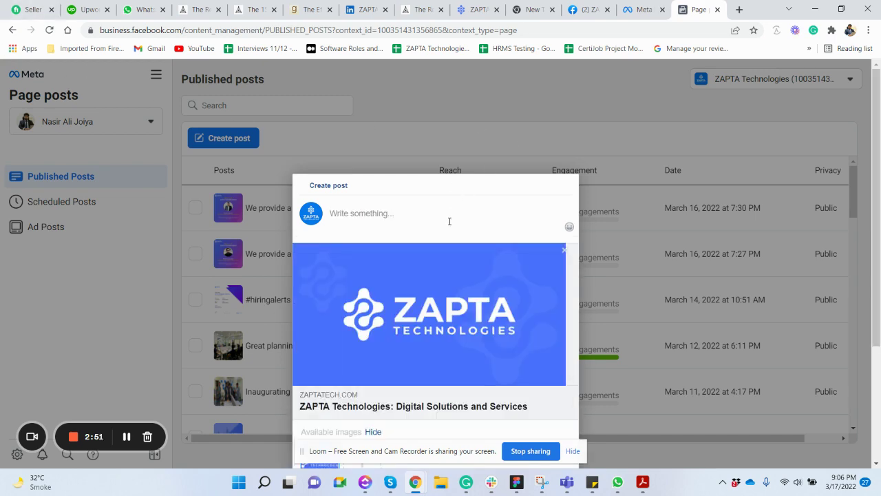
# Upload Frame 3.jpg, Frame 4.jpg, Frame 5.jpg and Frame 6.jpg from Downloads to the carousel's available images.
pyautogui.scroll(-2, 450, 221)
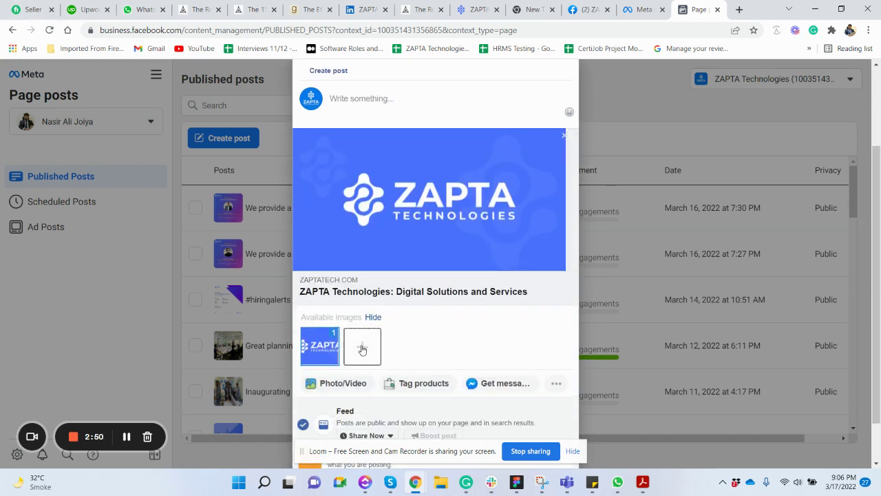
pyautogui.click(362, 348)
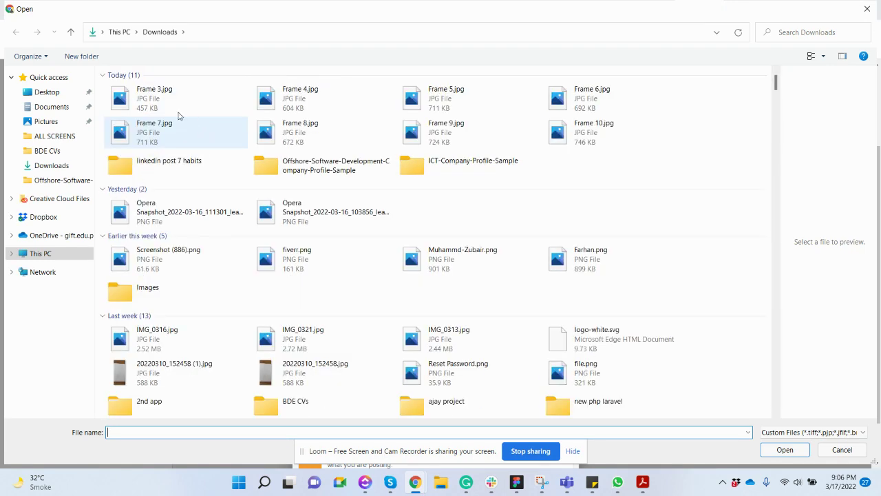
pyautogui.click(166, 103)
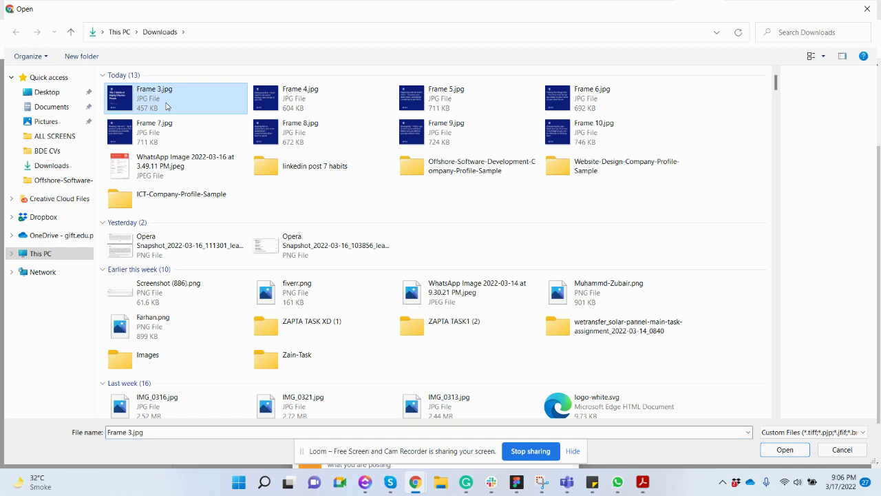
pyautogui.hotkey('shift', 'Right')
pyautogui.hotkey('shift', 'Right')
pyautogui.hotkey('shift', 'Right')
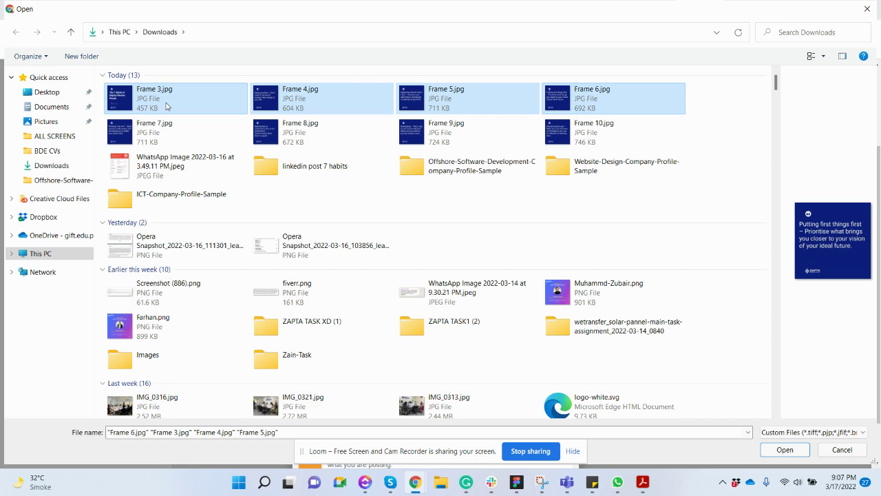
pyautogui.click(780, 449)
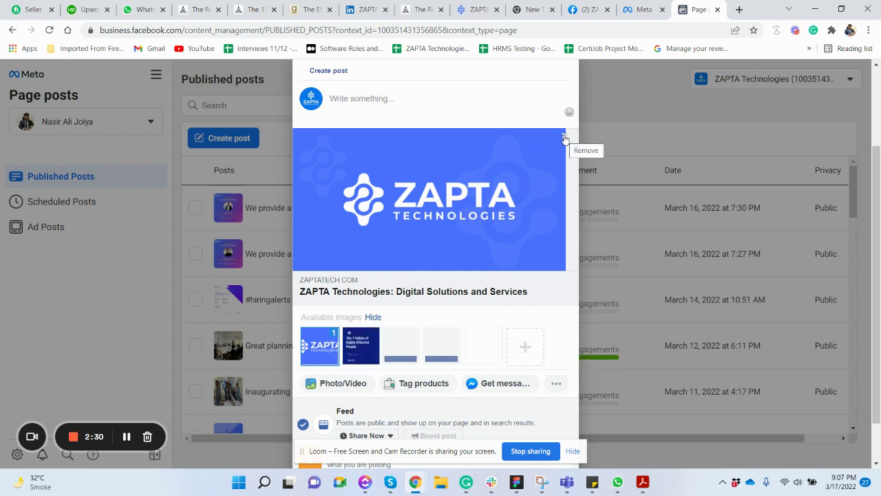
# Remove the ZAPTA logo image from the carousel and add Frame 7.jpg, Frame 8.jpg, Frame 9.jpg and Frame 10.jpg from Downloads.
pyautogui.click(564, 136)
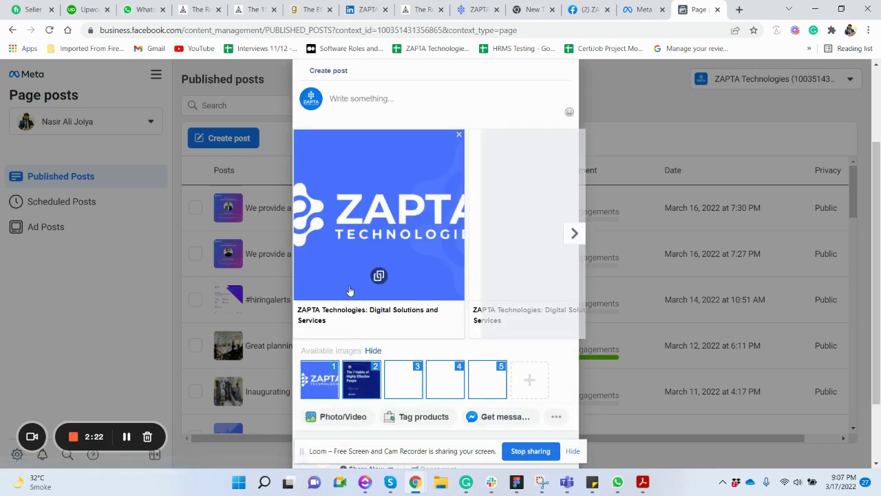
pyautogui.click(460, 140)
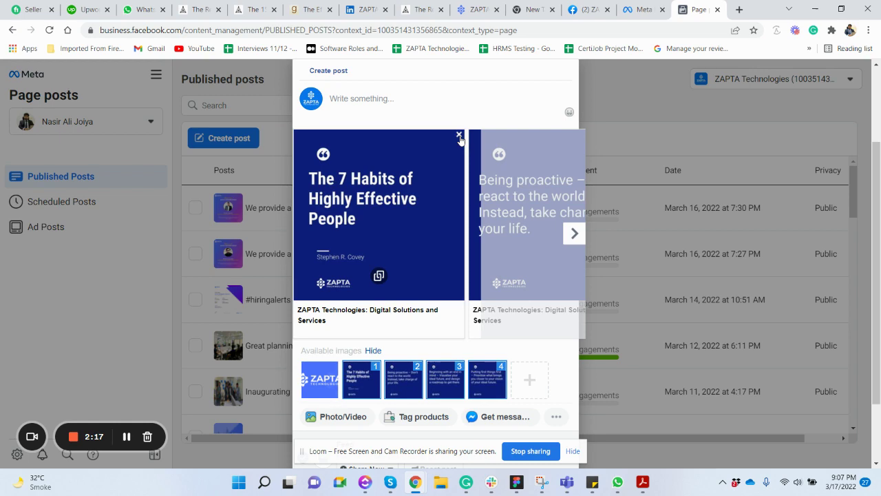
pyautogui.click(531, 383)
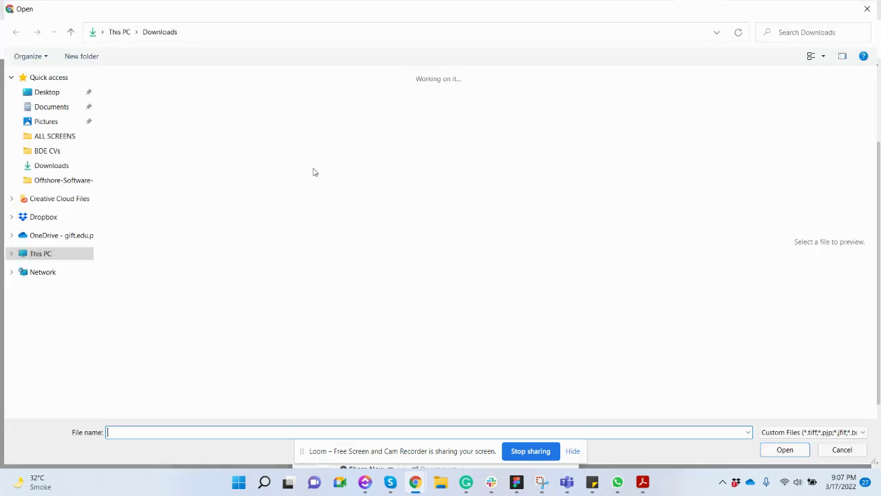
pyautogui.click(146, 137)
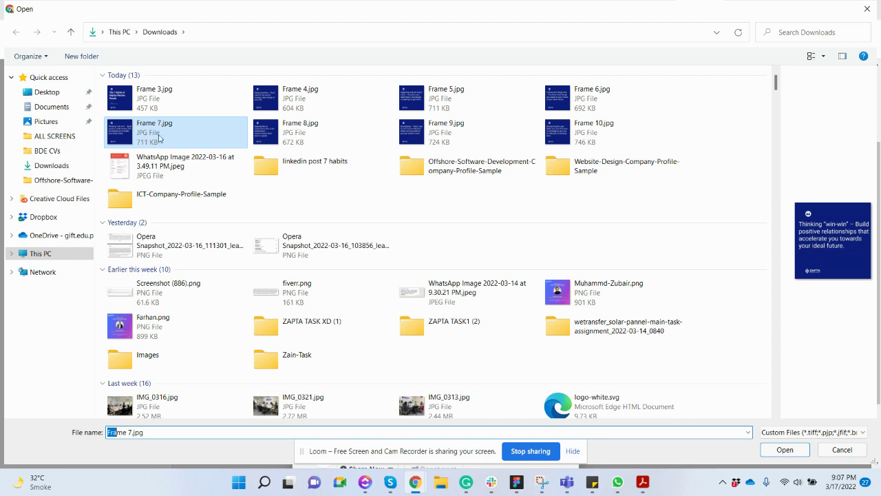
pyautogui.keyDown('ctrl'); pyautogui.click(305, 137); pyautogui.keyUp('ctrl')
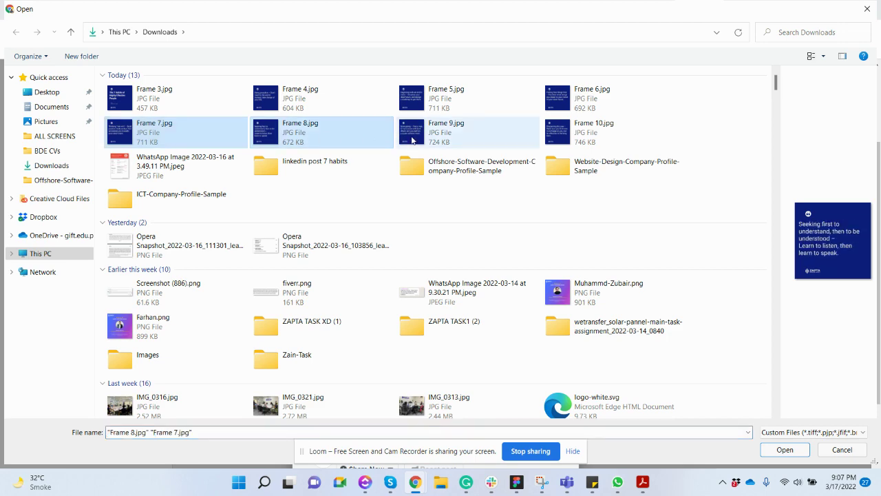
pyautogui.keyDown('ctrl'); pyautogui.click(427, 138); pyautogui.keyUp('ctrl')
pyautogui.keyDown('ctrl'); pyautogui.click(570, 138); pyautogui.keyUp('ctrl')
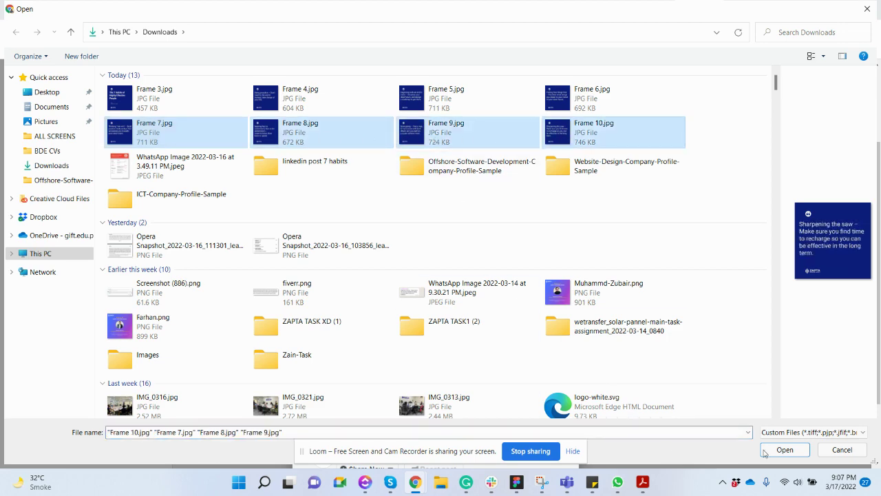
pyautogui.click(786, 450)
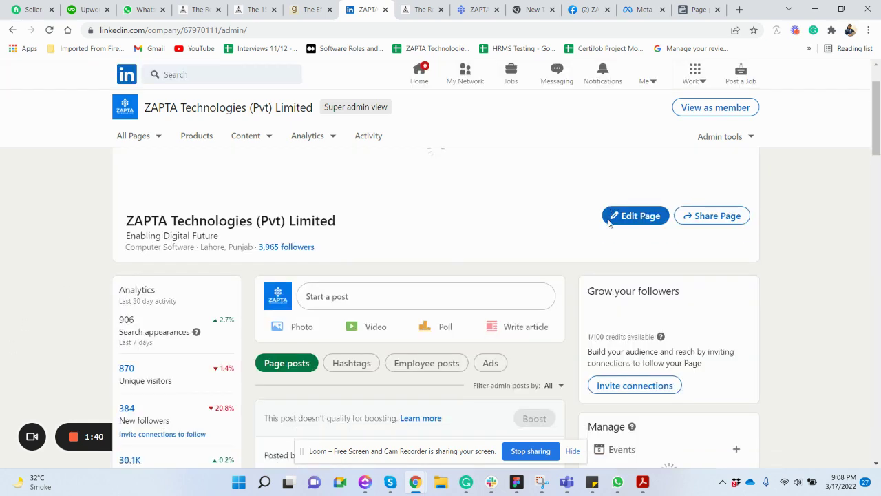
# On the ZAPTA Technologies LinkedIn page, expand the latest post about good personality habits and copy its full text with hashtags.
pyautogui.scroll(-4, 609, 227)
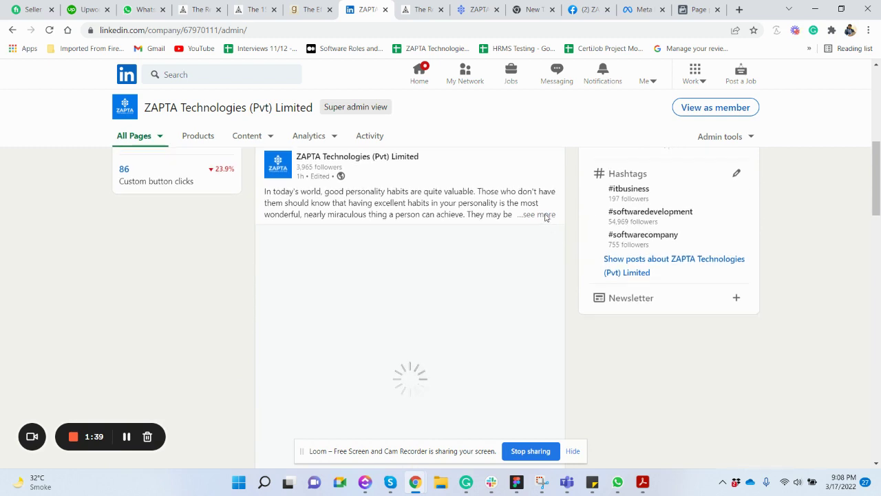
pyautogui.click(541, 215)
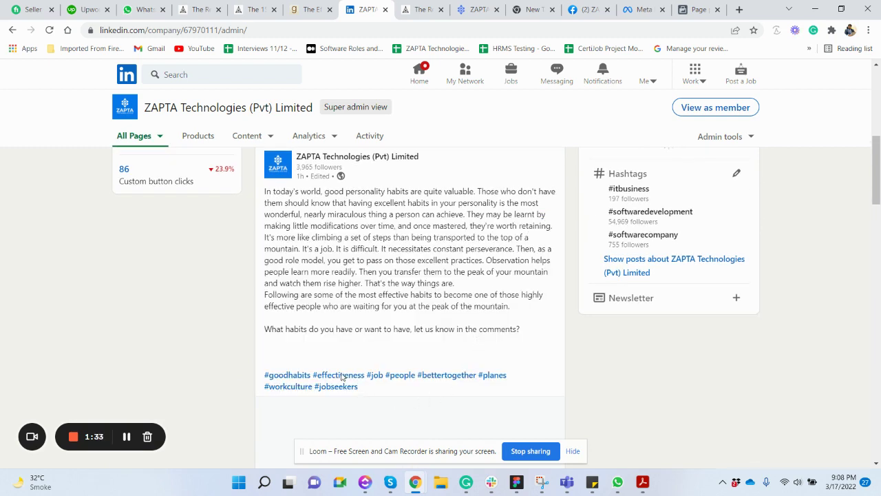
pyautogui.tripleClick(270, 194)
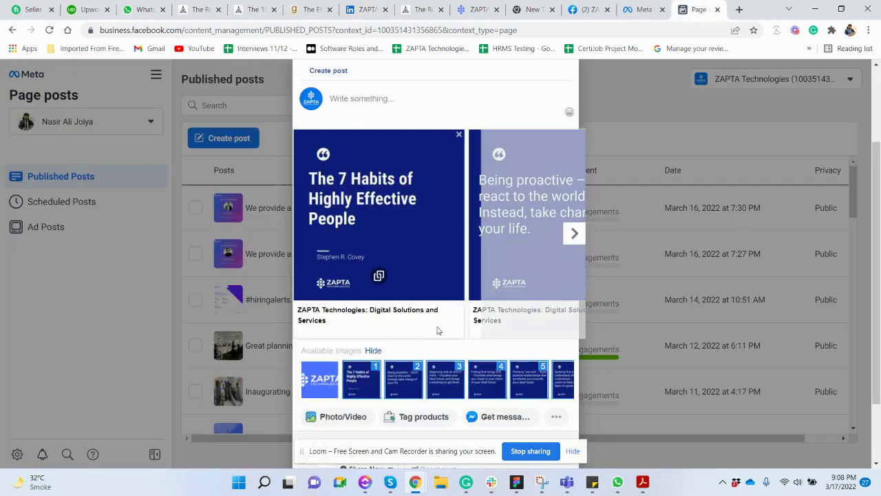
# Paste the copied LinkedIn text as the carousel post's caption in Page posts and share the post immediately.
pyautogui.click(345, 98)
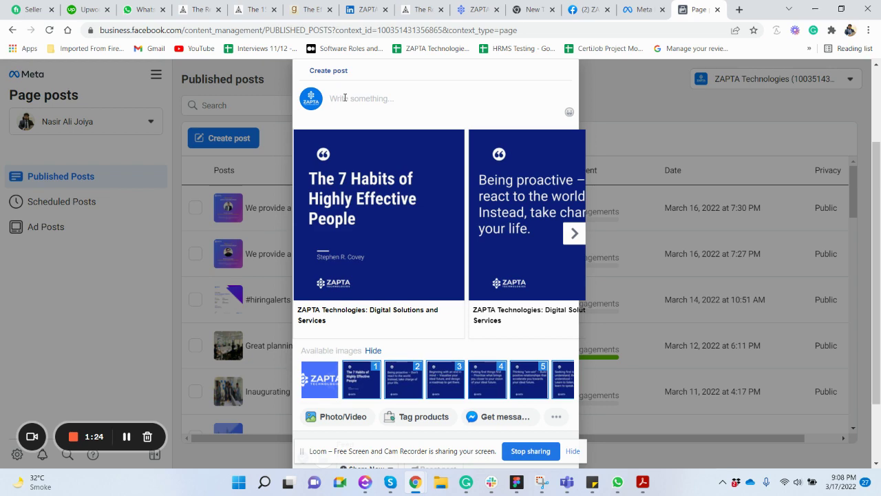
pyautogui.hotkey('ctrl', 'v')
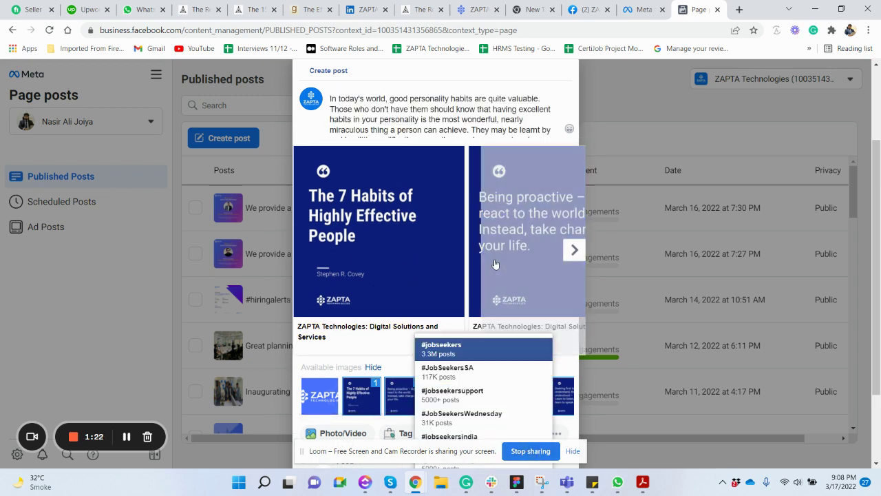
pyautogui.click(546, 123)
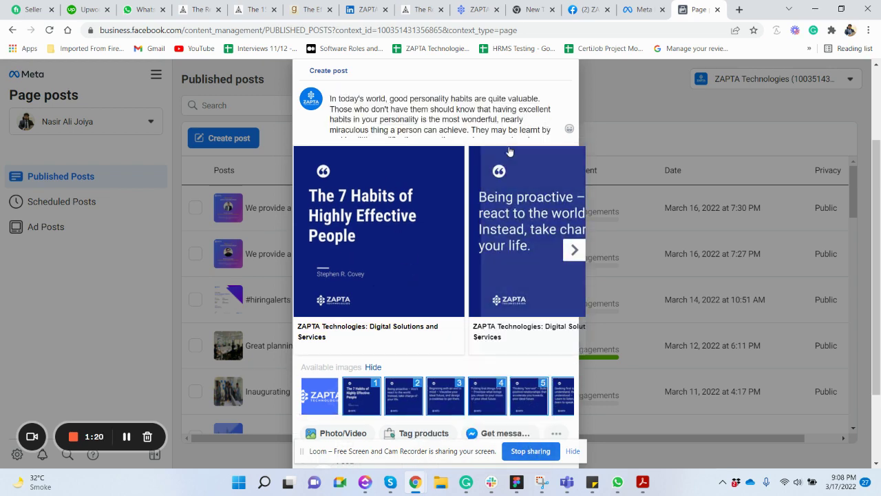
pyautogui.scroll(-3, 516, 250)
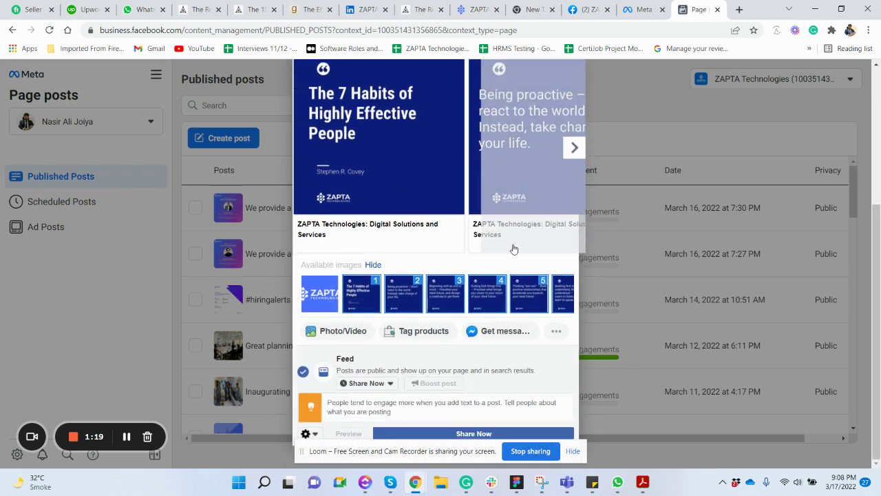
pyautogui.click(484, 433)
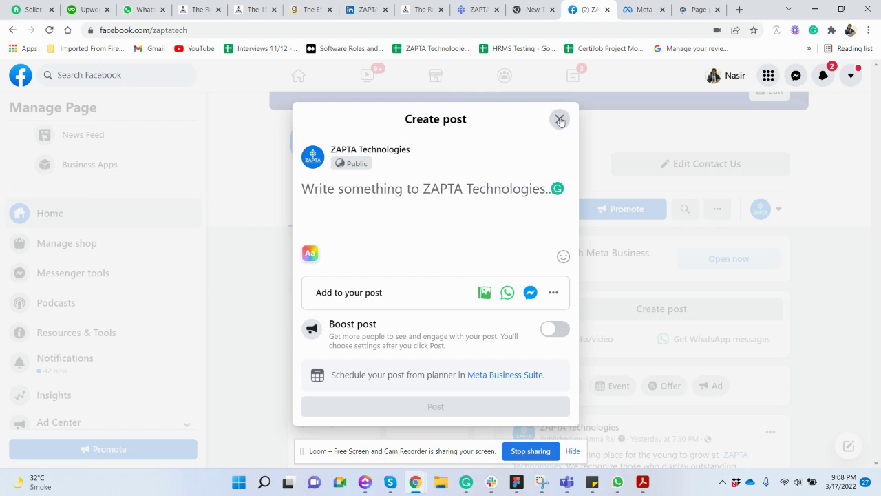
# Check the newly published carousel post on the ZAPTA Technologies Facebook page by browsing through its images.
pyautogui.click(560, 119)
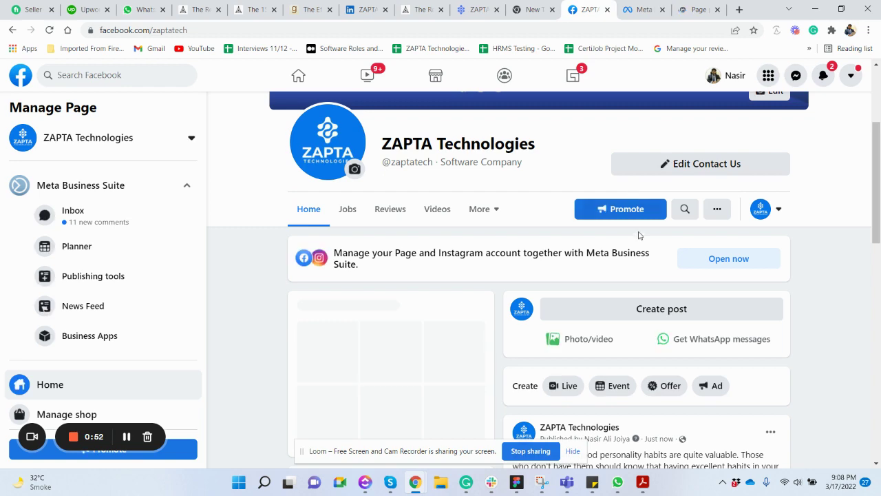
pyautogui.scroll(-4, 790, 383)
pyautogui.scroll(-1, 790, 383)
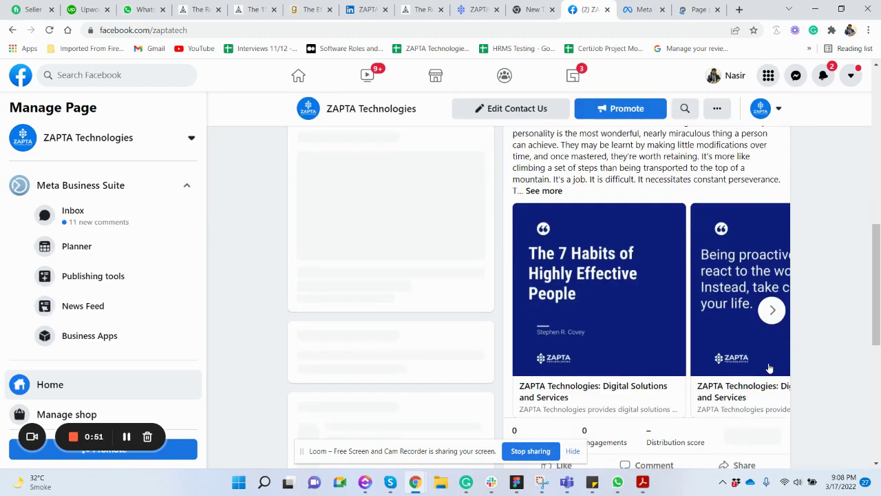
pyautogui.click(772, 310)
pyautogui.click(772, 311)
pyautogui.click(773, 311)
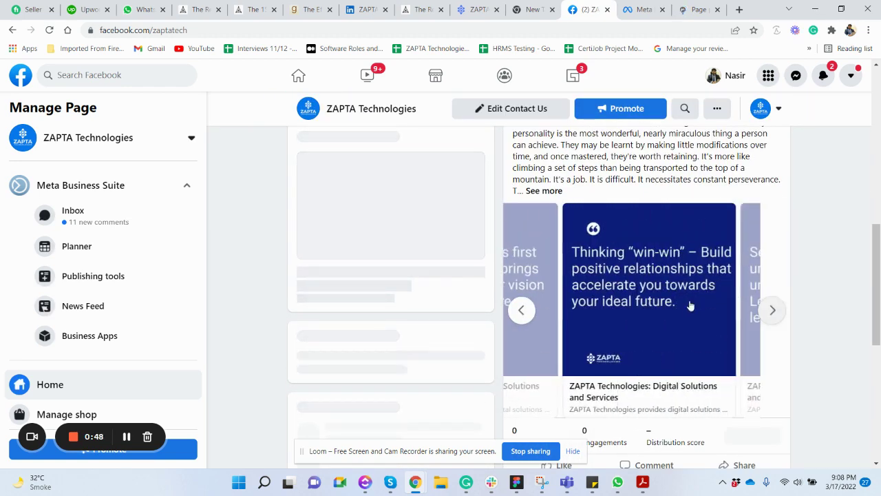